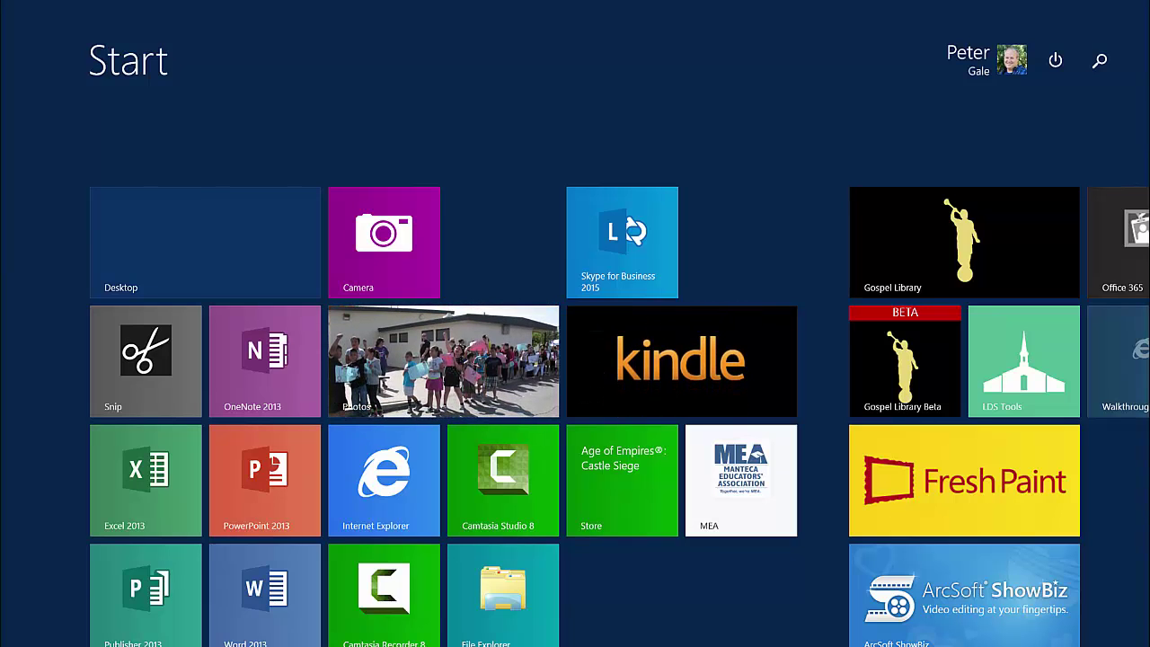
# Step: Launch Internet Explorer from the Start screen to reach the Bing home page
pyautogui.click(383, 479)
pyautogui.scroll(-2, 575, 359)
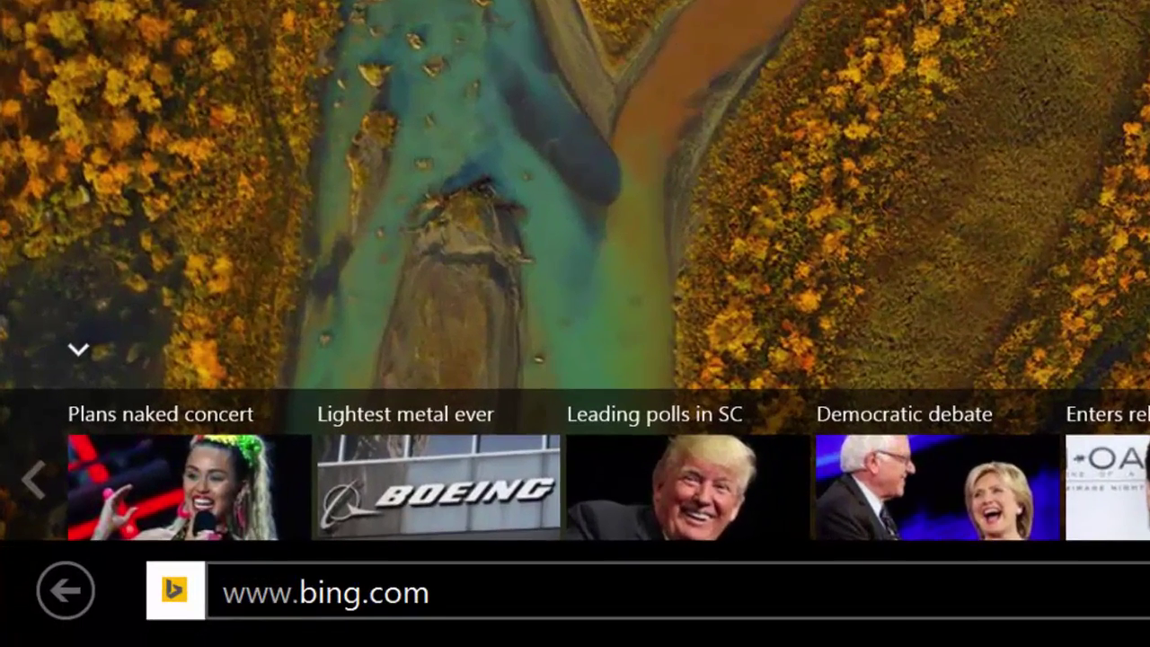
# Step: Load guidebook.com/g/musdedcon to show the MUSD Educator Conference 11-2015 guide page
pyautogui.click(325, 592)
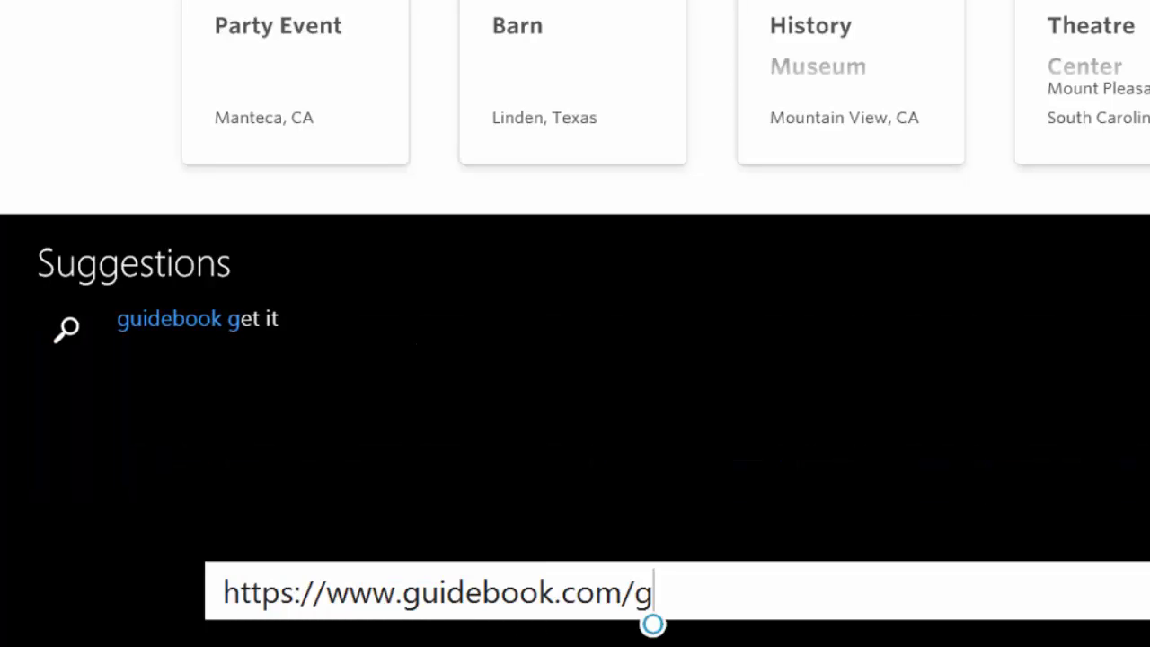
pyautogui.write('/')
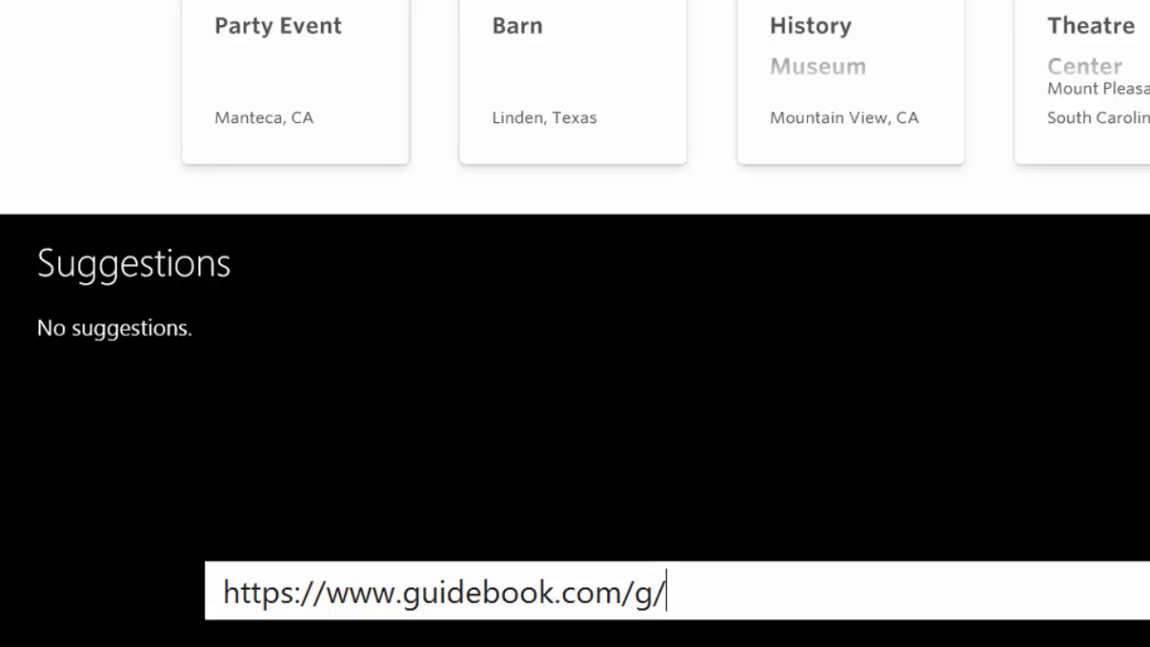
pyautogui.write('musded')
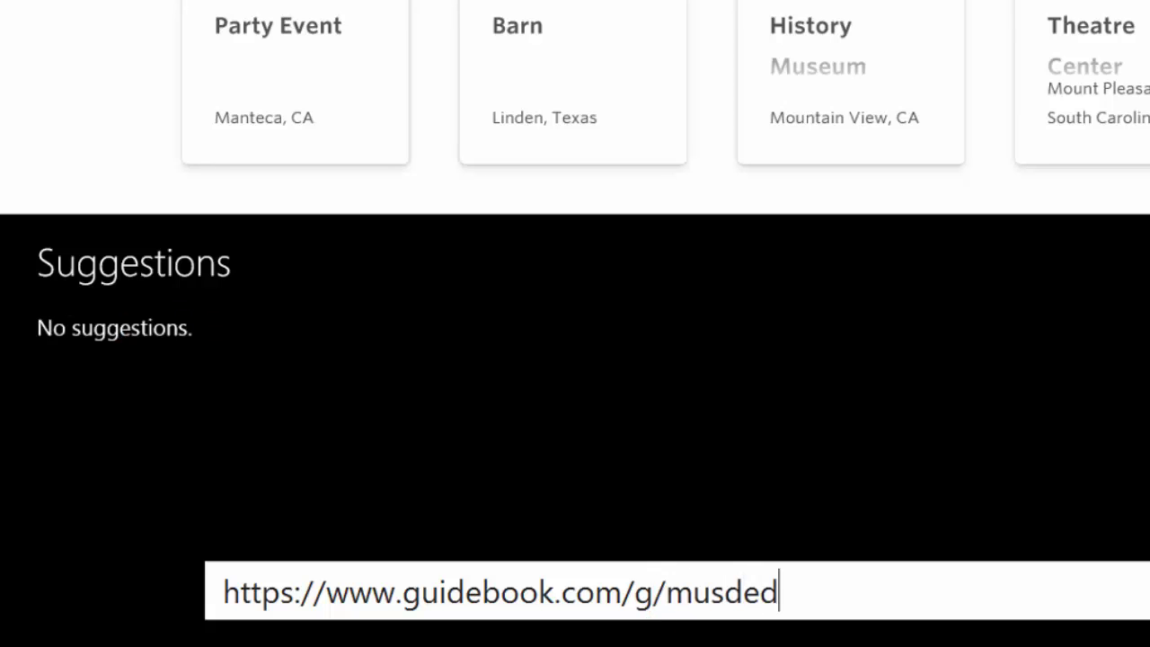
pyautogui.write('con')
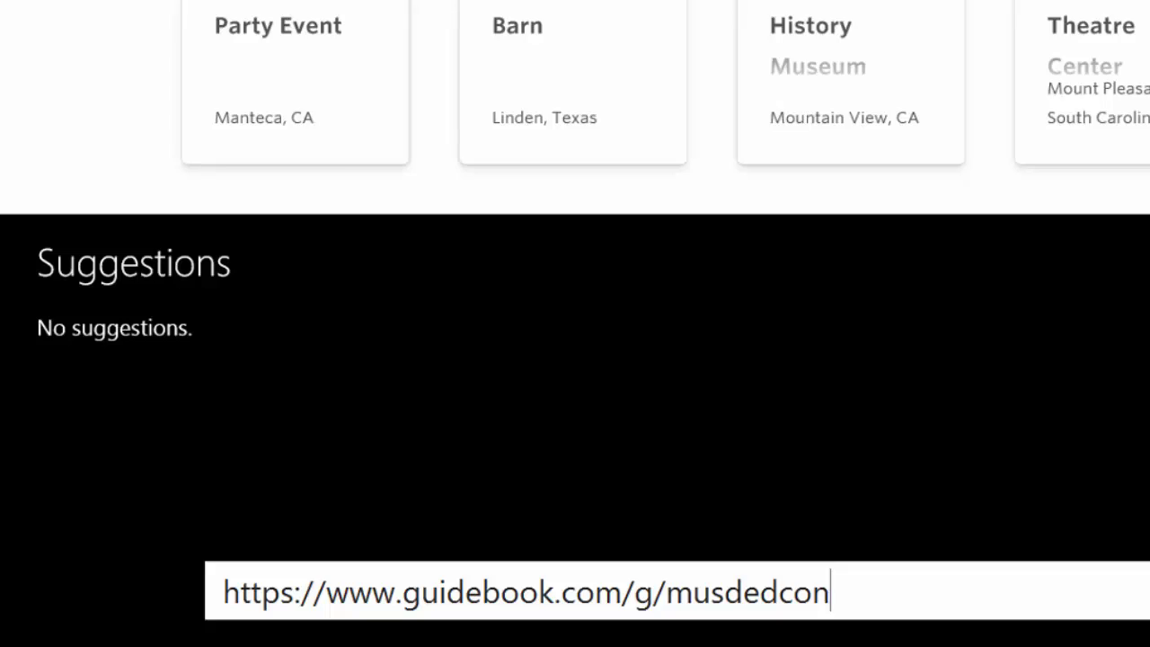
pyautogui.press('Return')
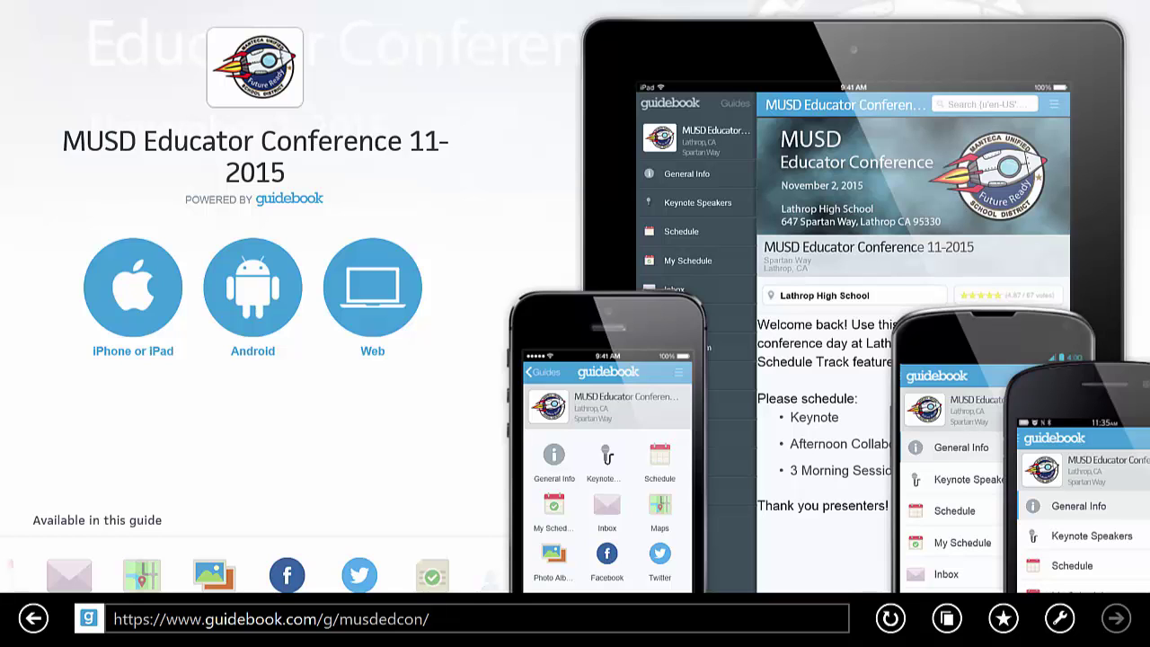
# Step: Open the guide's web version and log in with the account's e-mail and password
pyautogui.click(372, 299)
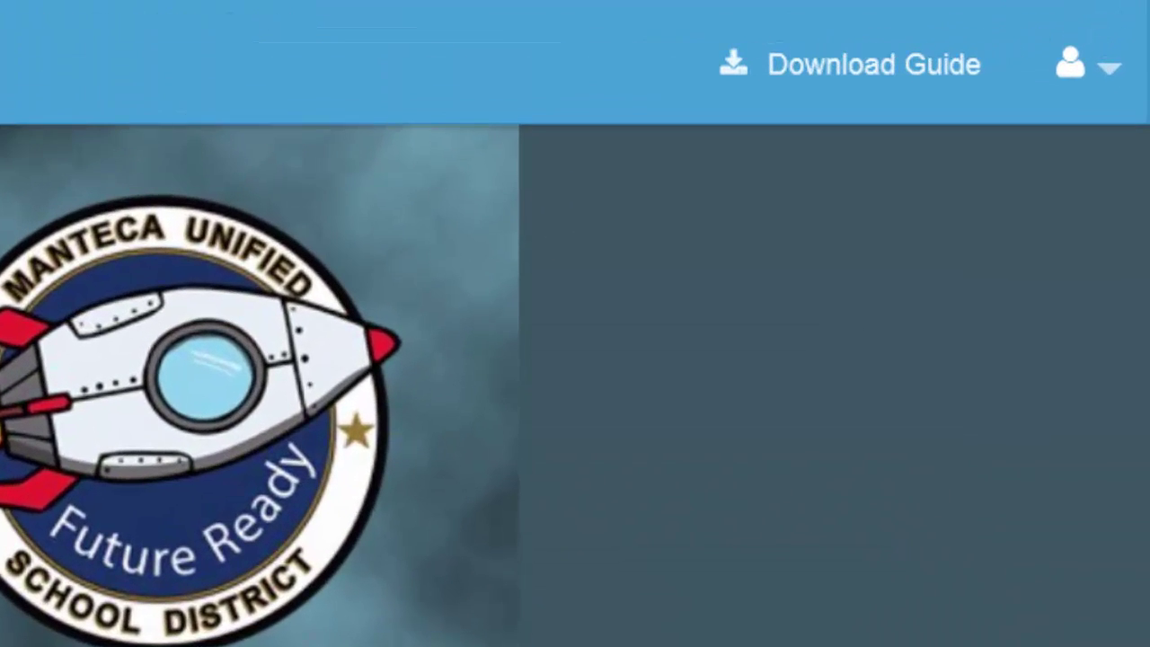
pyautogui.click(1130, 26)
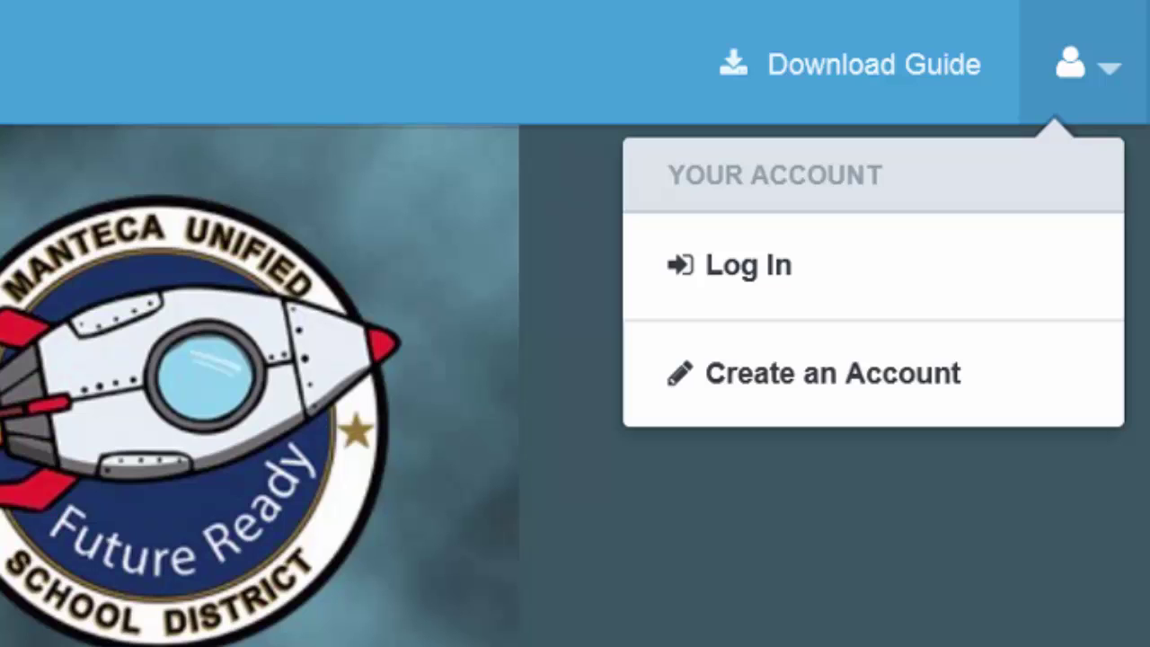
pyautogui.click(749, 265)
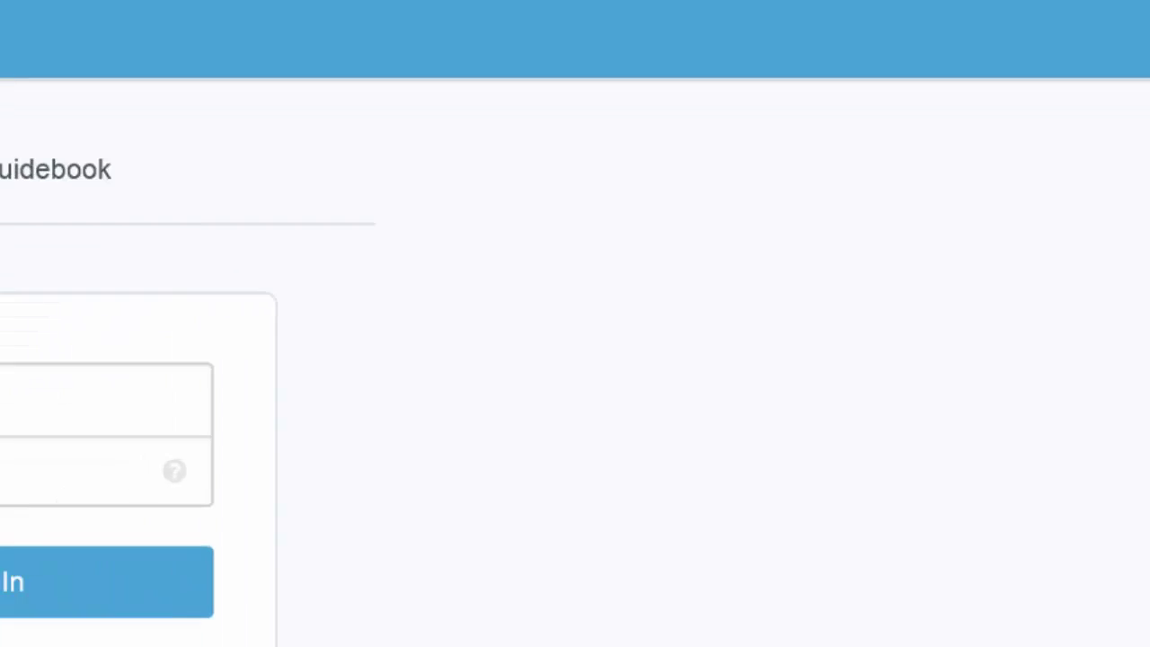
pyautogui.write('••••••')
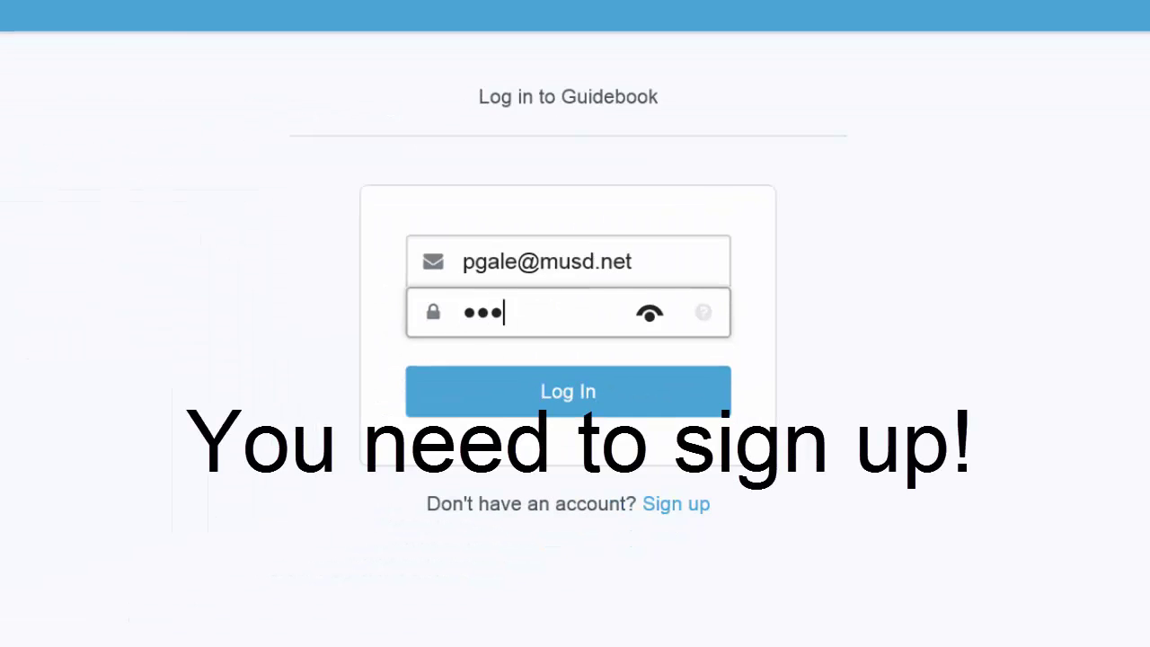
pyautogui.write('••••••')
pyautogui.press('Return')
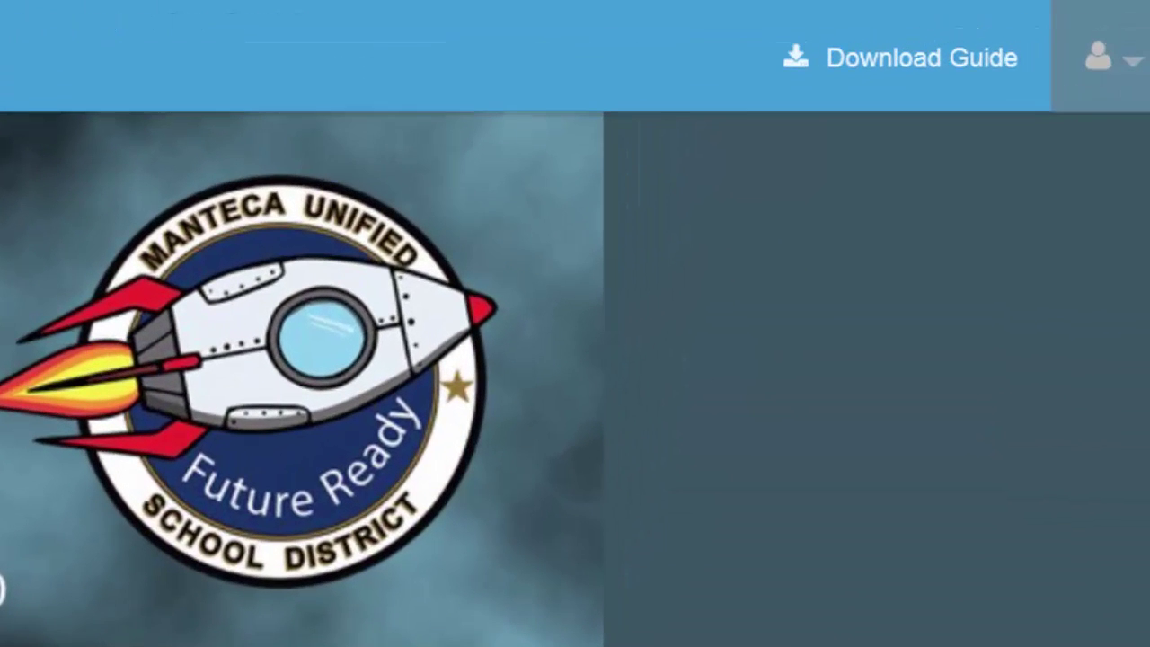
# Step: Check the signed-in account, then browse Keynote Speakers and one speaker's details
pyautogui.click(1134, 20)
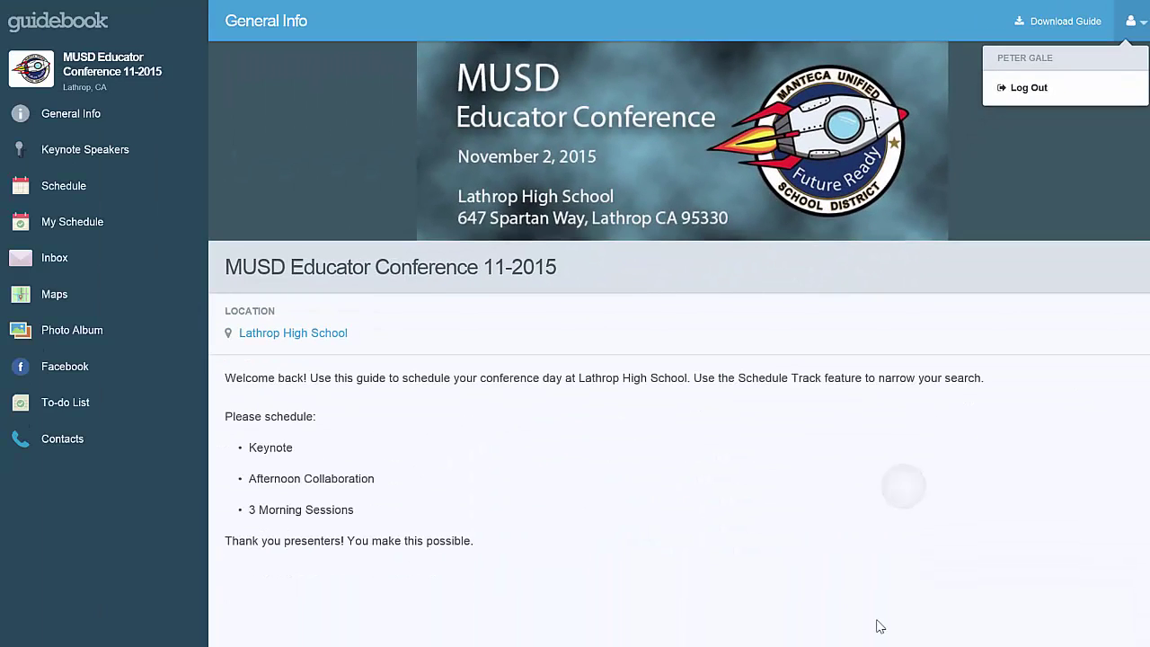
pyautogui.click(878, 627)
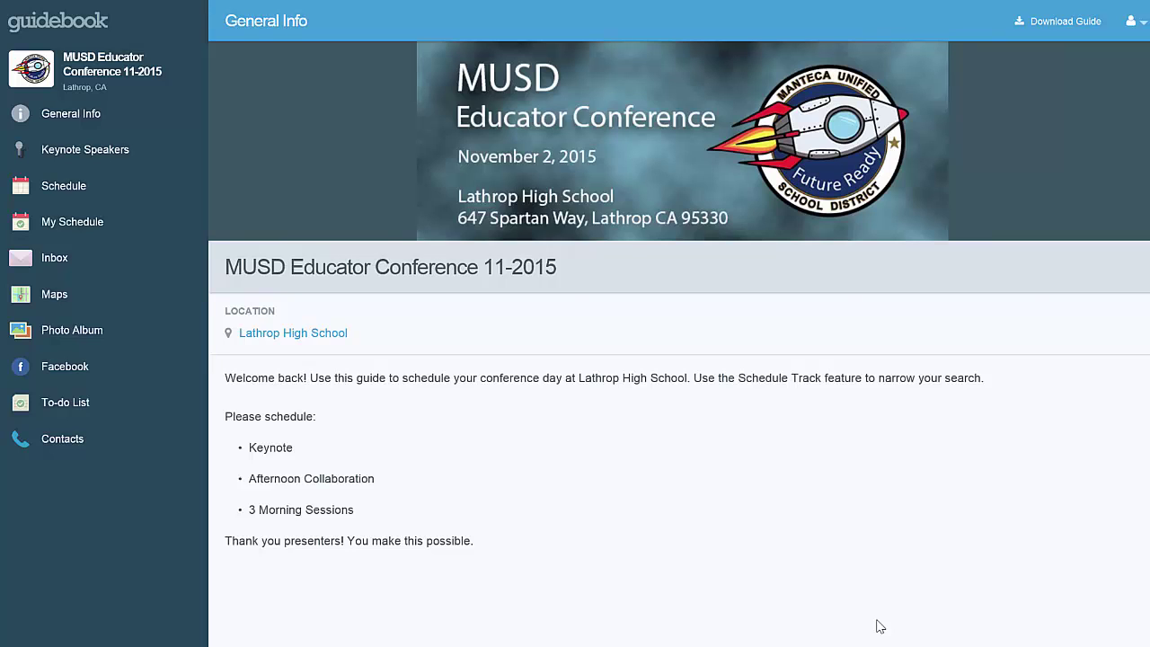
pyautogui.click(115, 150)
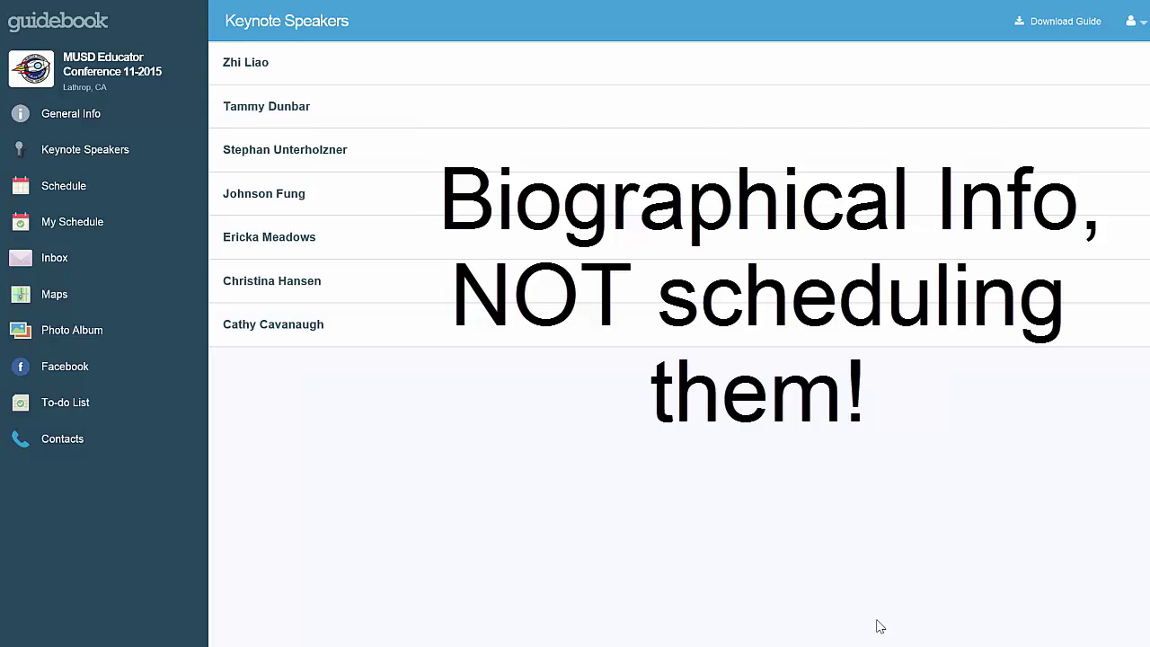
pyautogui.click(246, 62)
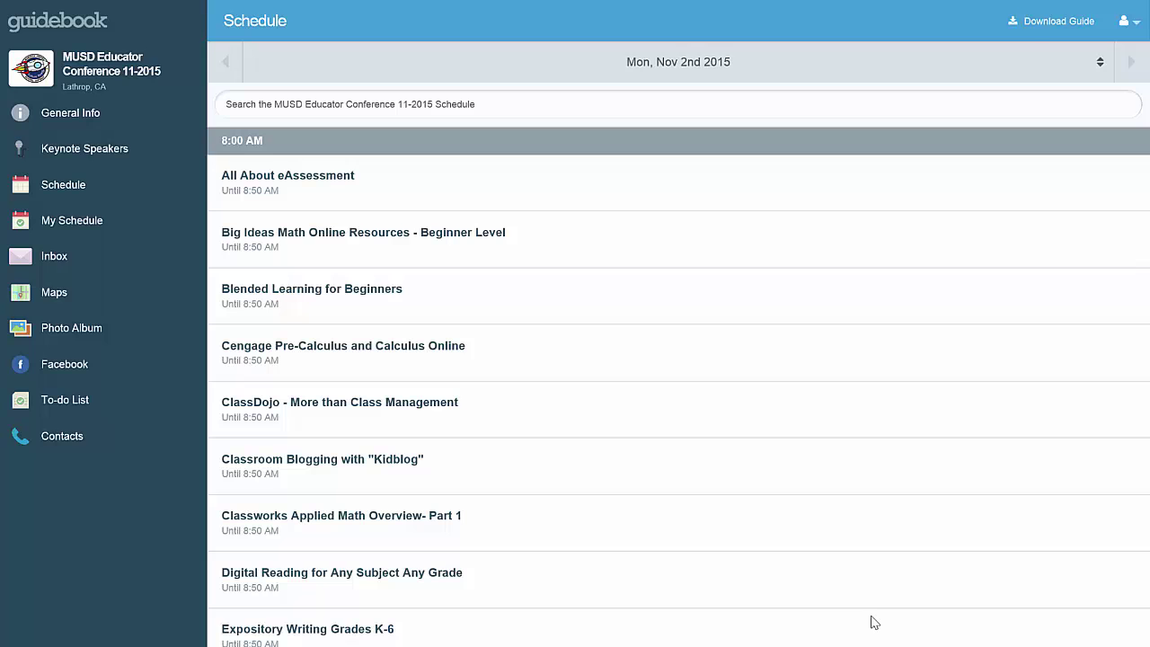
# Step: Search the schedule for 'Hack' and open the 9:00 AM Hack Your Classroom session
pyautogui.click(470, 103)
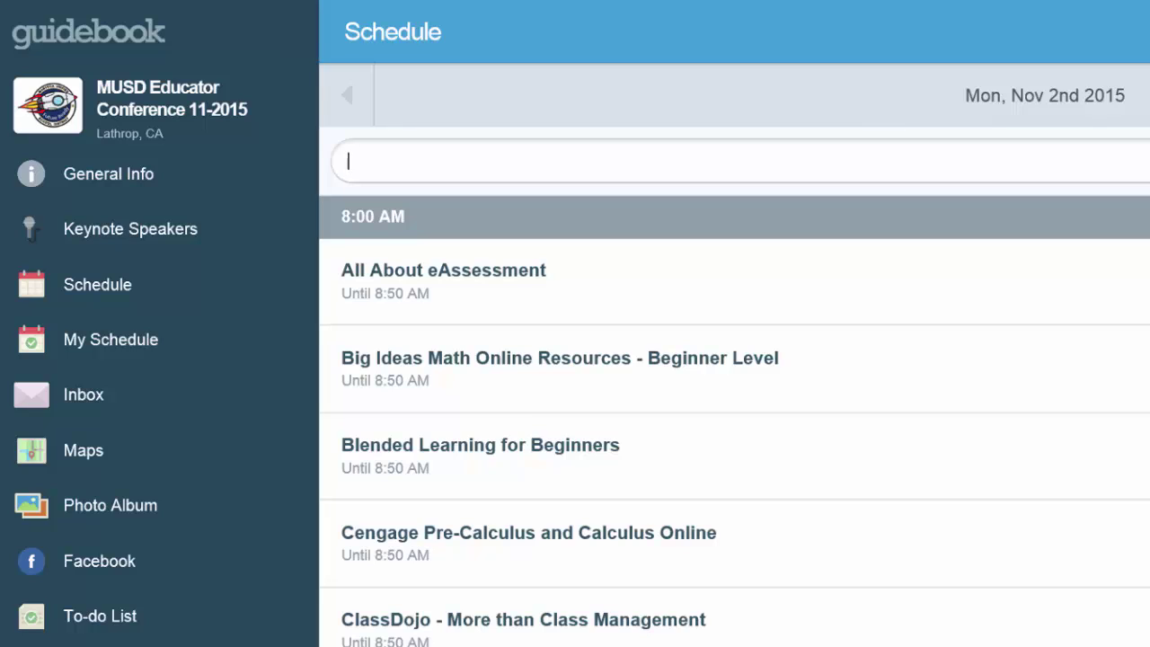
pyautogui.write('Jason Mewss')
pyautogui.press('BackSpace')
pyautogui.press('BackSpace')
pyautogui.press('BackSpace')
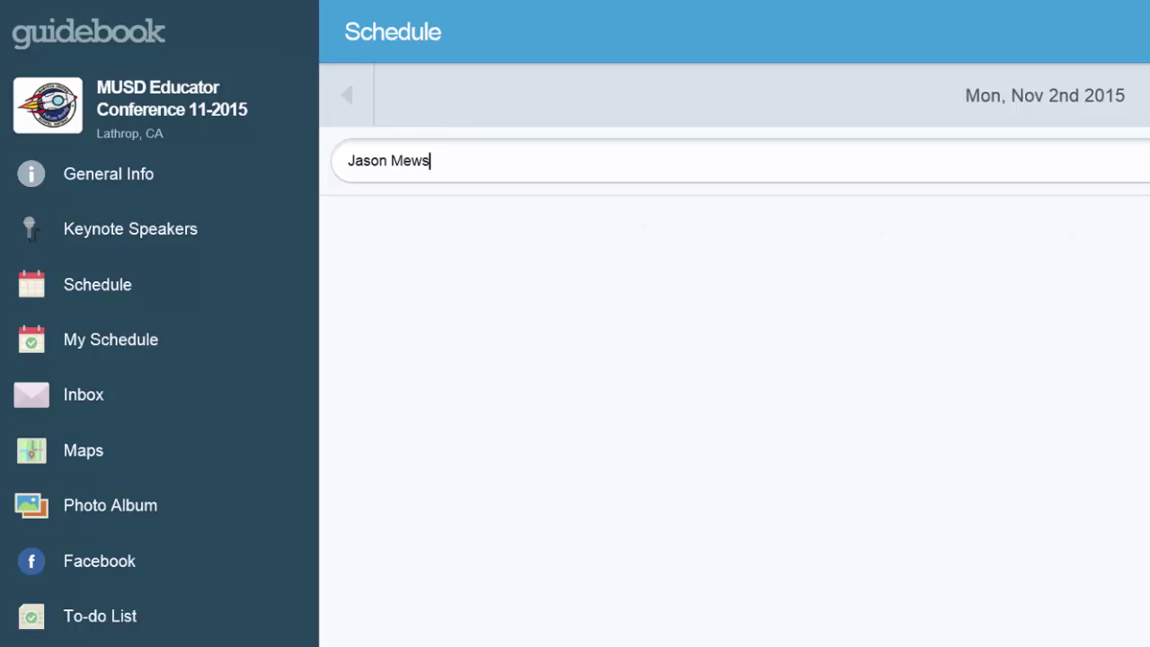
pyautogui.write('ser')
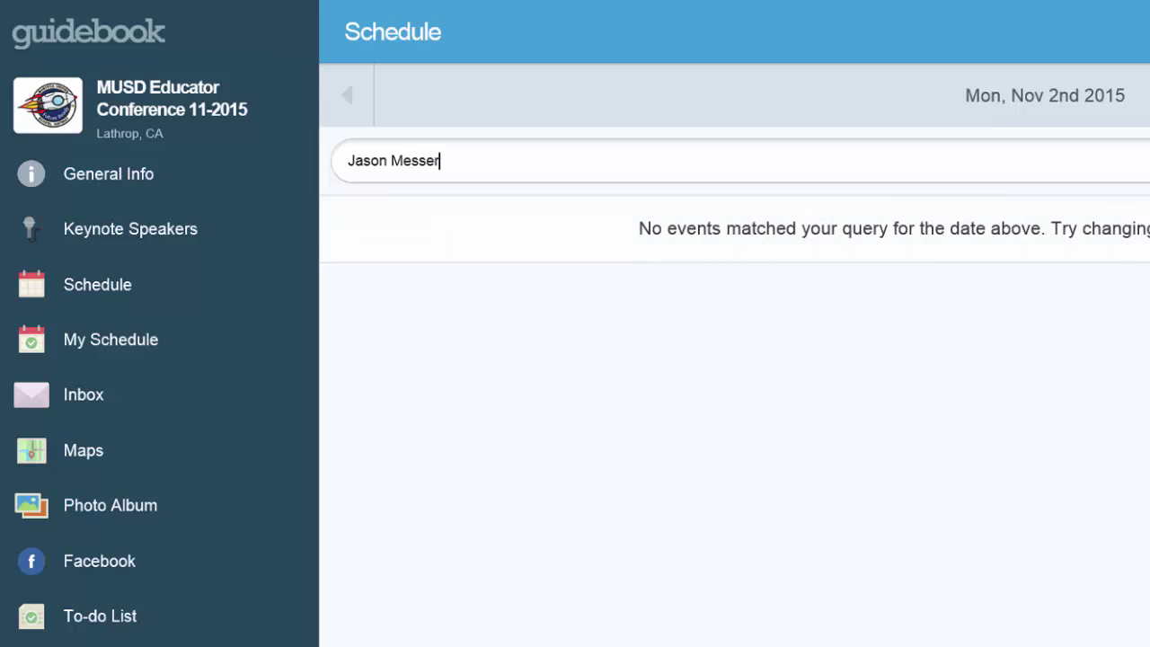
pyautogui.press('BackSpace')
pyautogui.press('BackSpace')
pyautogui.press('BackSpace')
pyautogui.press('BackSpace')
pyautogui.press('BackSpace')
pyautogui.press('BackSpace')
pyautogui.press('BackSpace')
pyautogui.press('BackSpace')
pyautogui.press('BackSpace')
pyautogui.press('BackSpace')
pyautogui.press('BackSpace')
pyautogui.press('BackSpace')
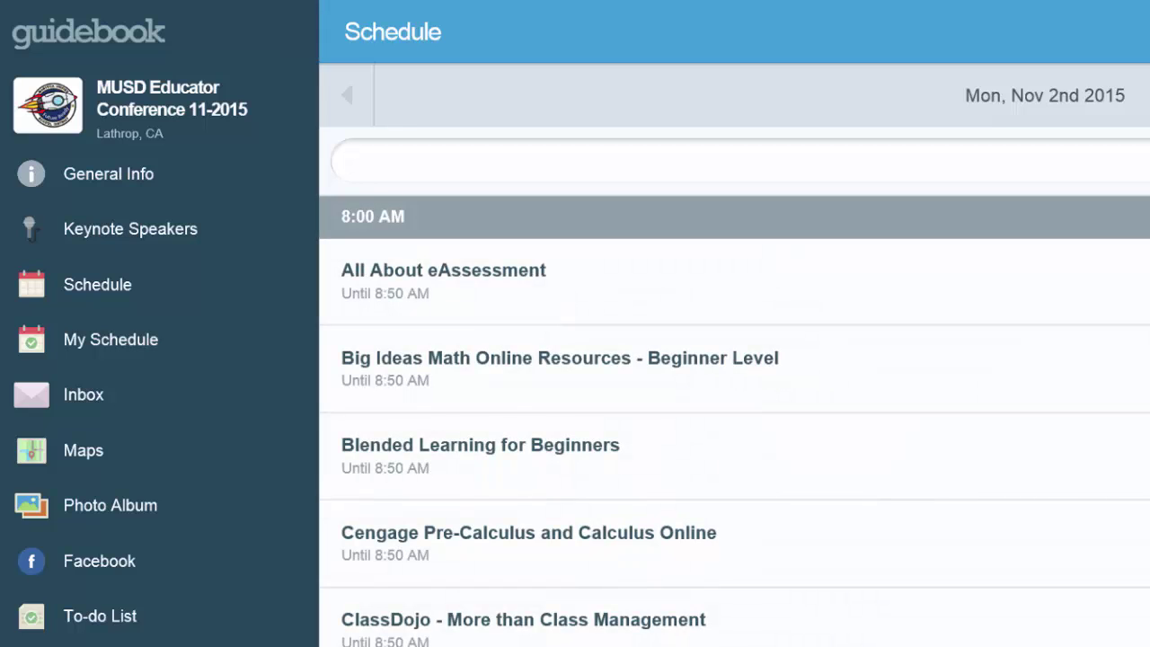
pyautogui.write('Hack')
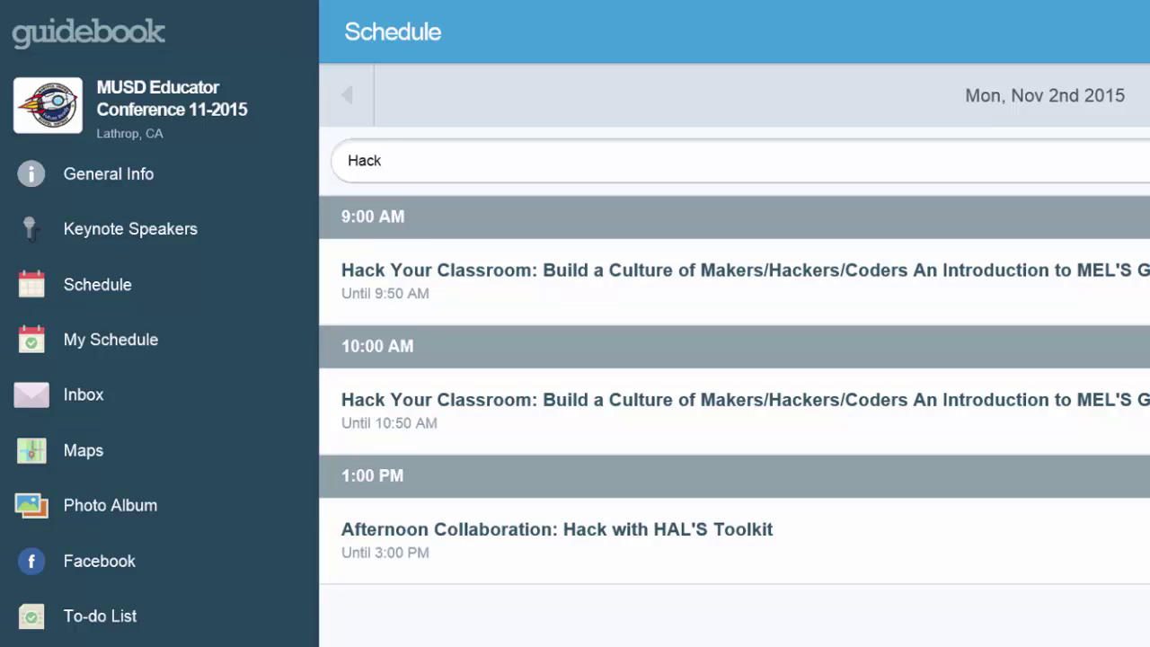
pyautogui.click(735, 280)
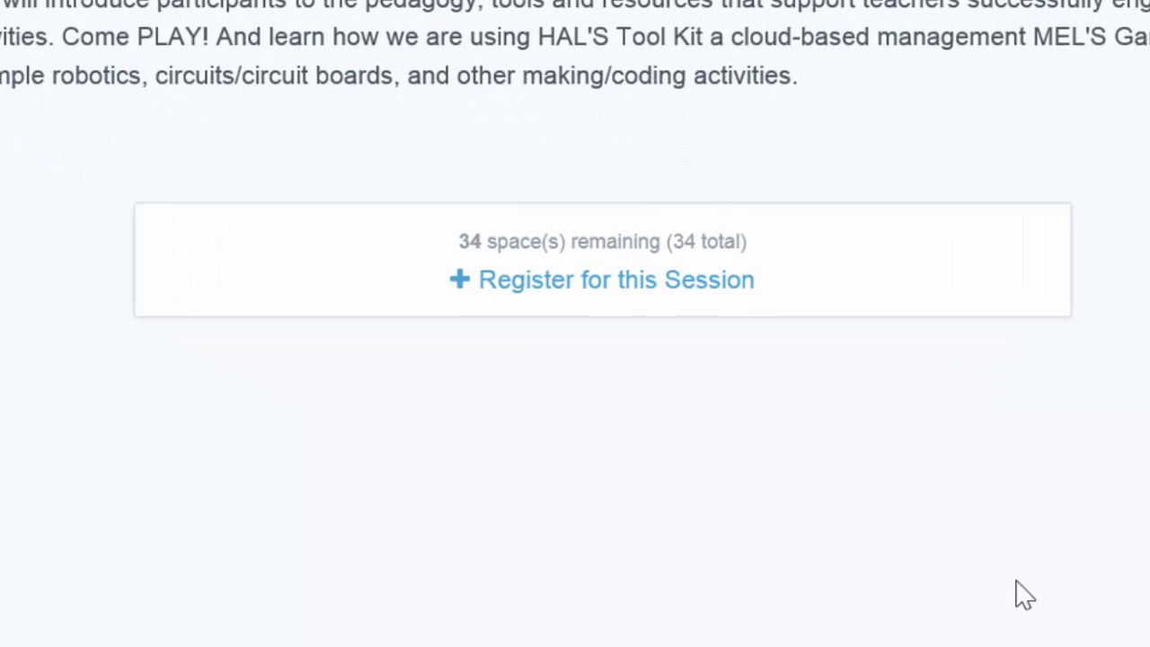
# Step: Register for Hack Your Classroom with no reminder and add it to My Schedule
pyautogui.click(683, 293)
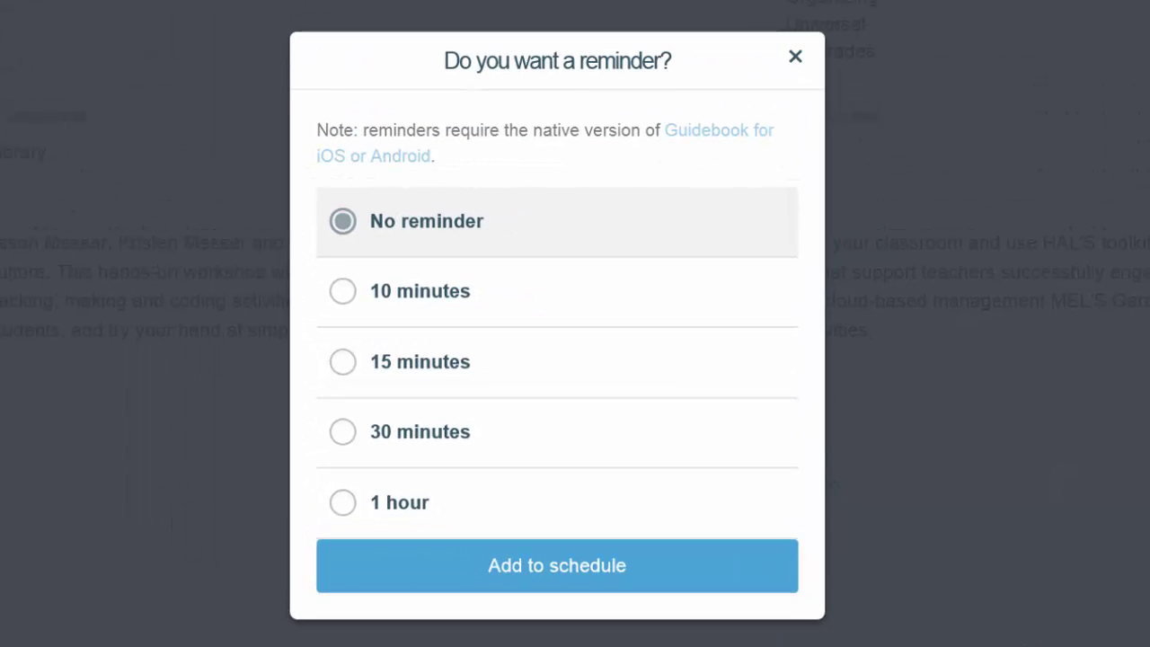
pyautogui.click(557, 565)
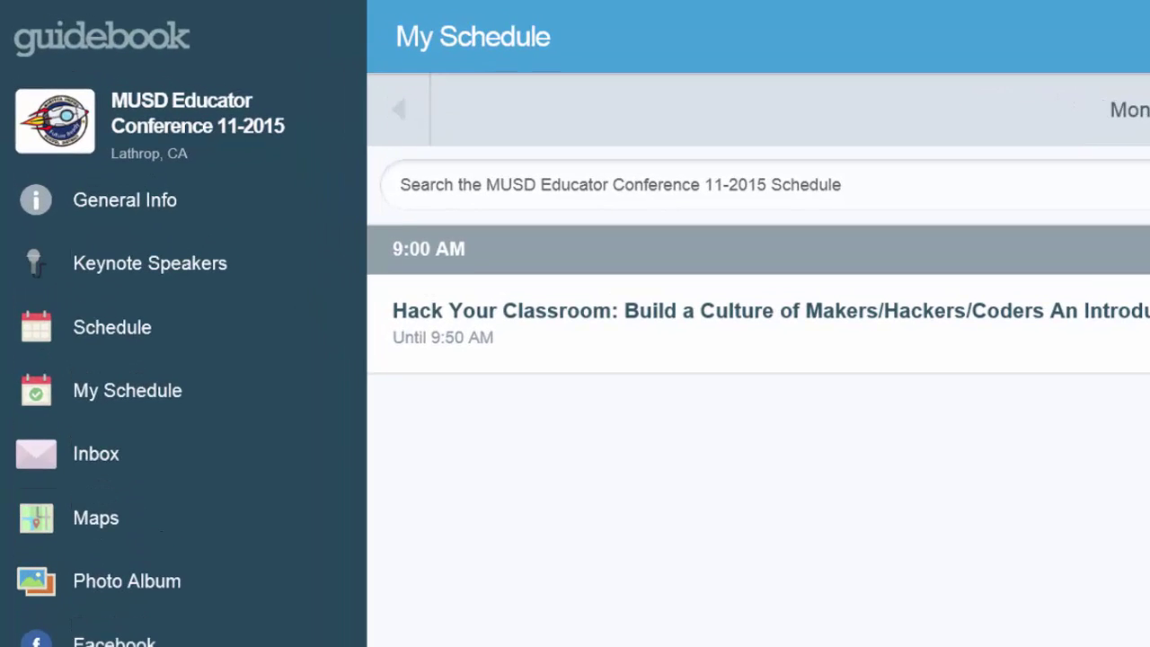
# Step: Find Keynote: MUSD Teachers via a 'keynote' search, register without reminder, and view My Schedule
pyautogui.click(135, 327)
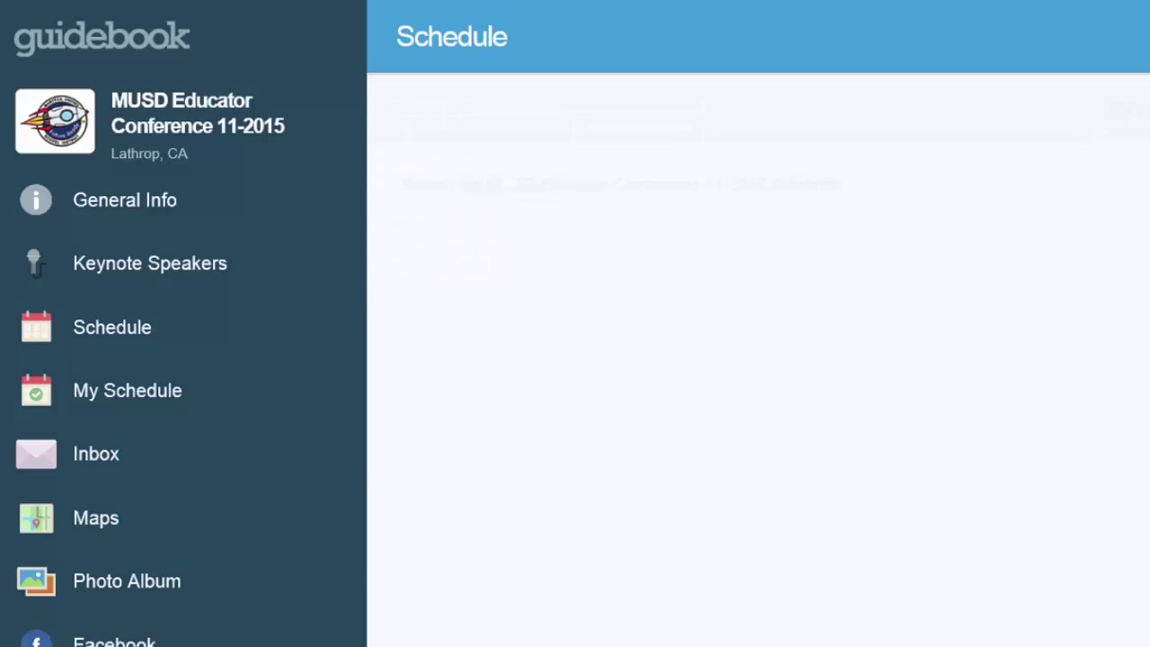
pyautogui.click(764, 185)
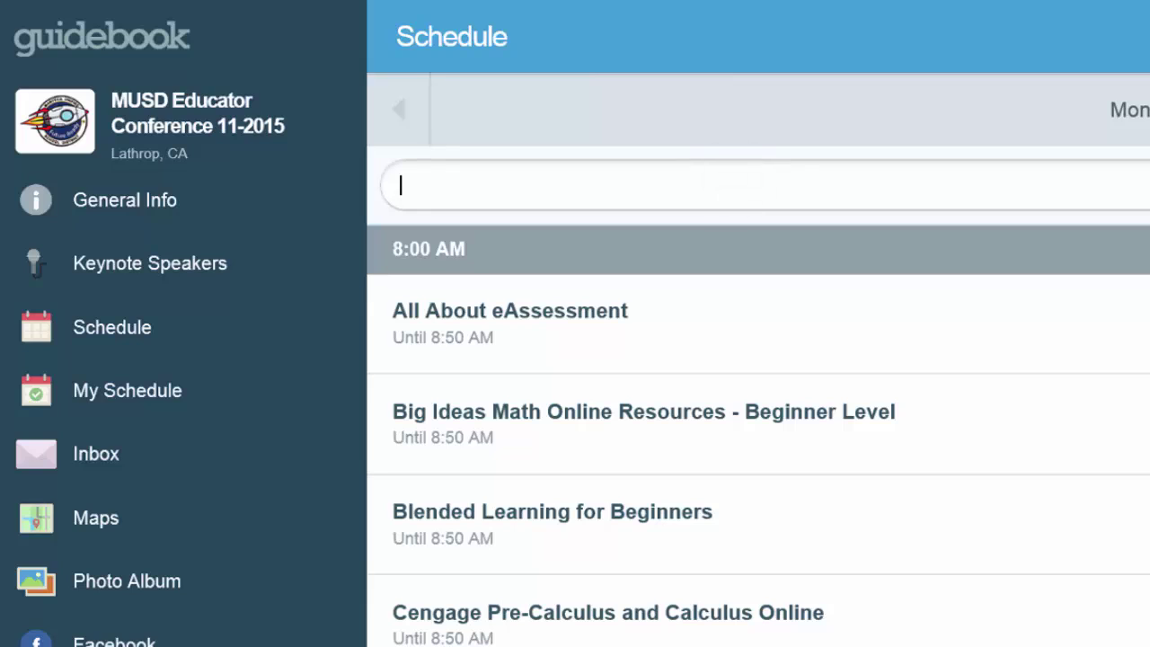
pyautogui.write('keynote')
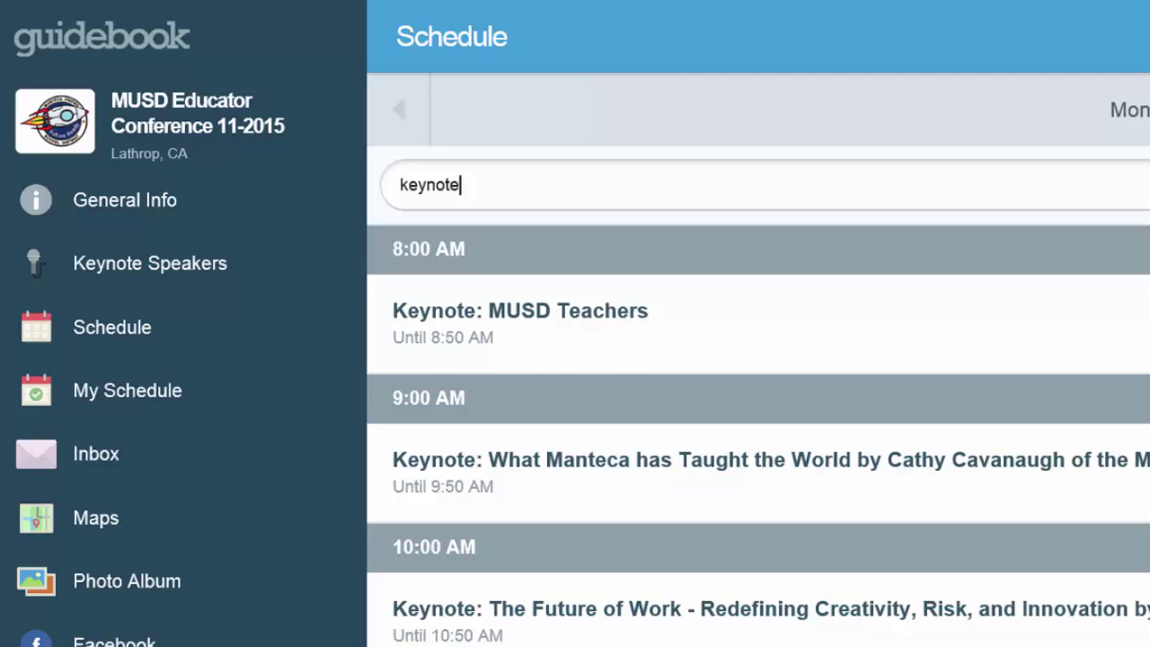
pyautogui.click(542, 309)
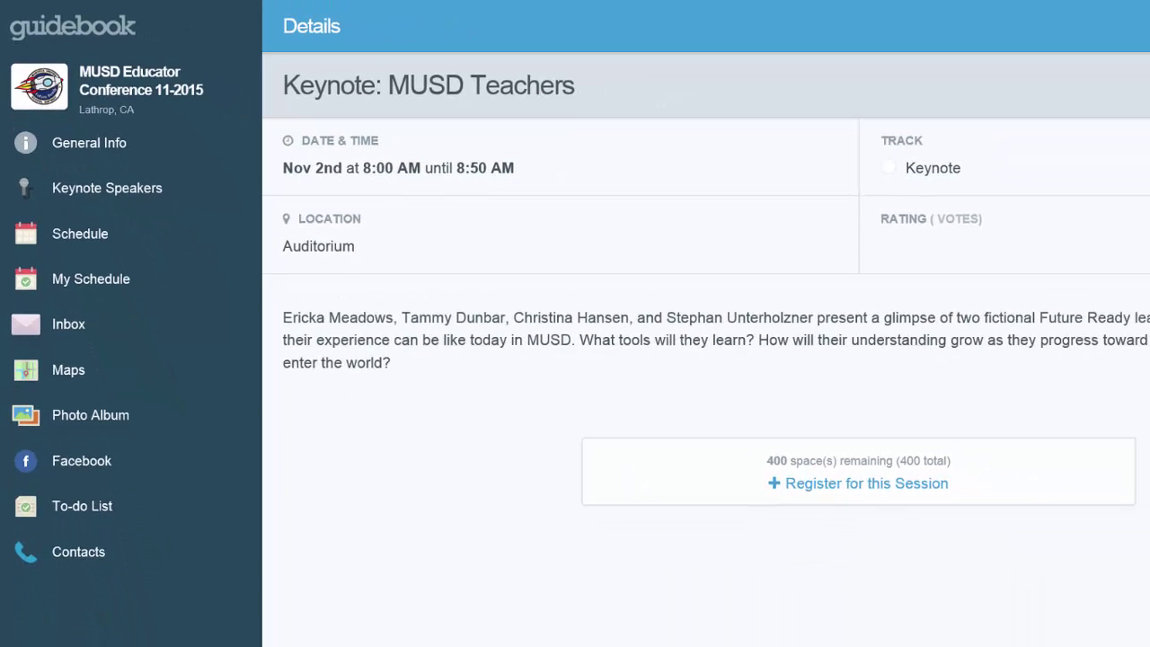
pyautogui.click(903, 485)
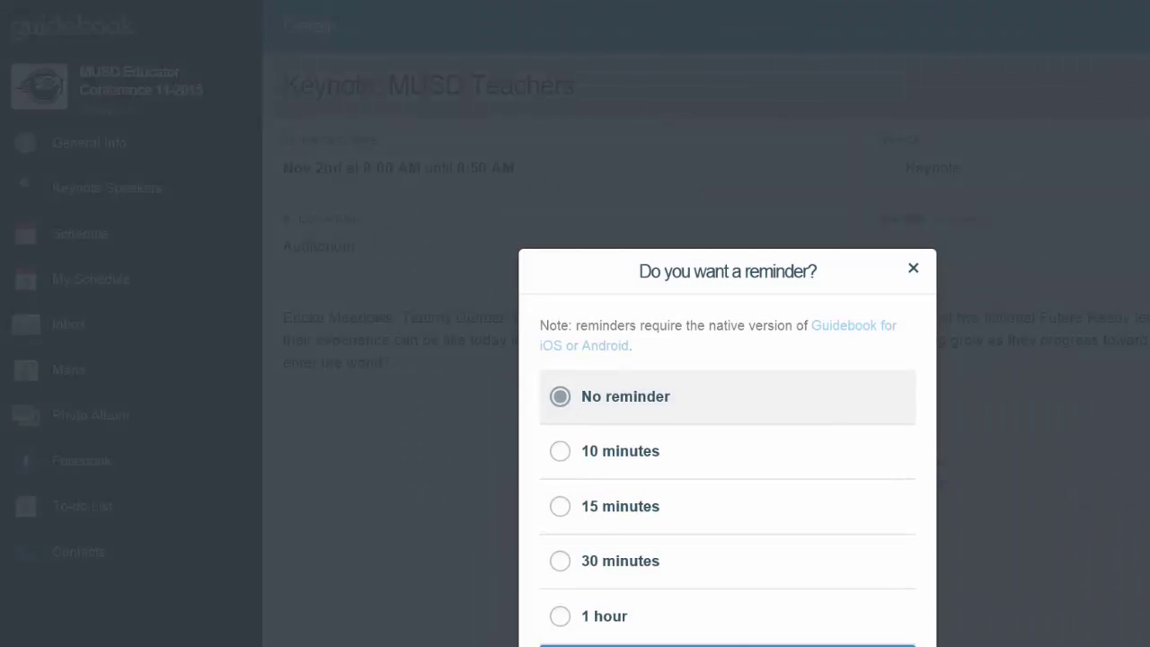
pyautogui.press('Return')
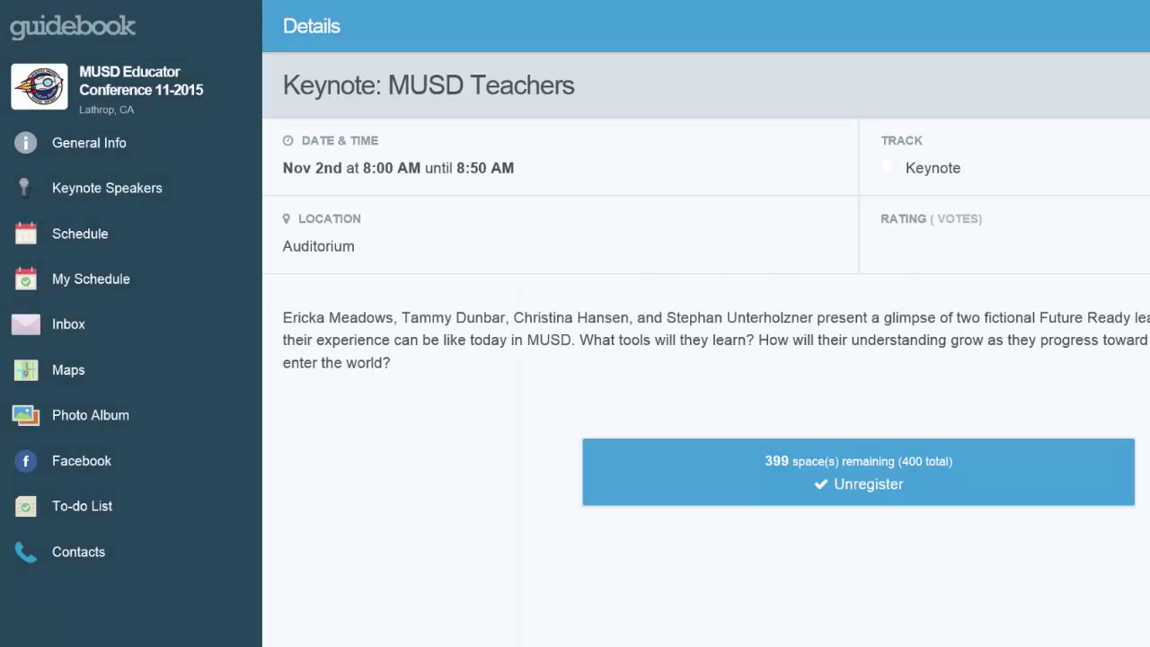
pyautogui.click(91, 278)
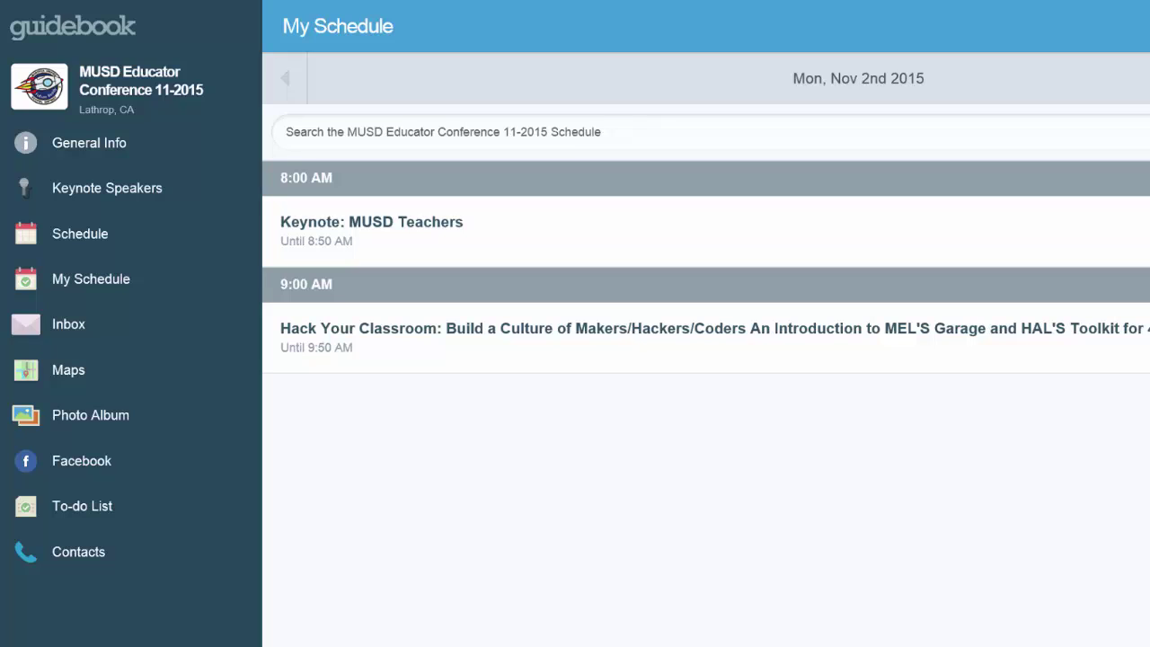
# Step: Unregister from Hack Your Classroom in My Schedule, then go to the conference Maps
pyautogui.click(575, 337)
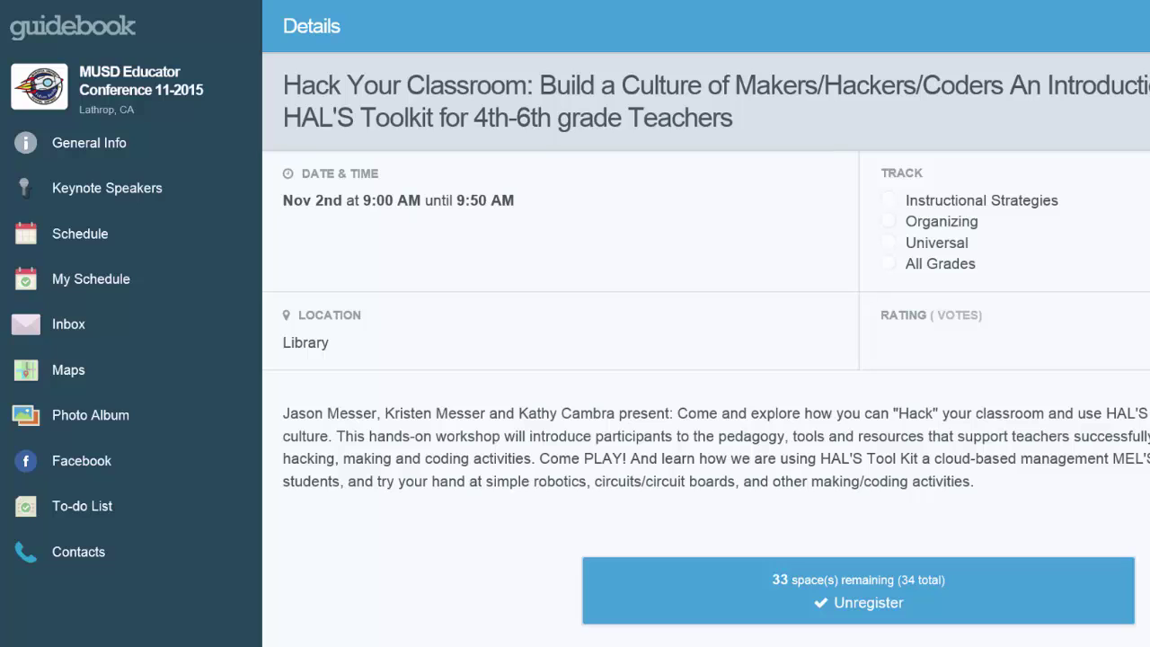
pyautogui.click(866, 586)
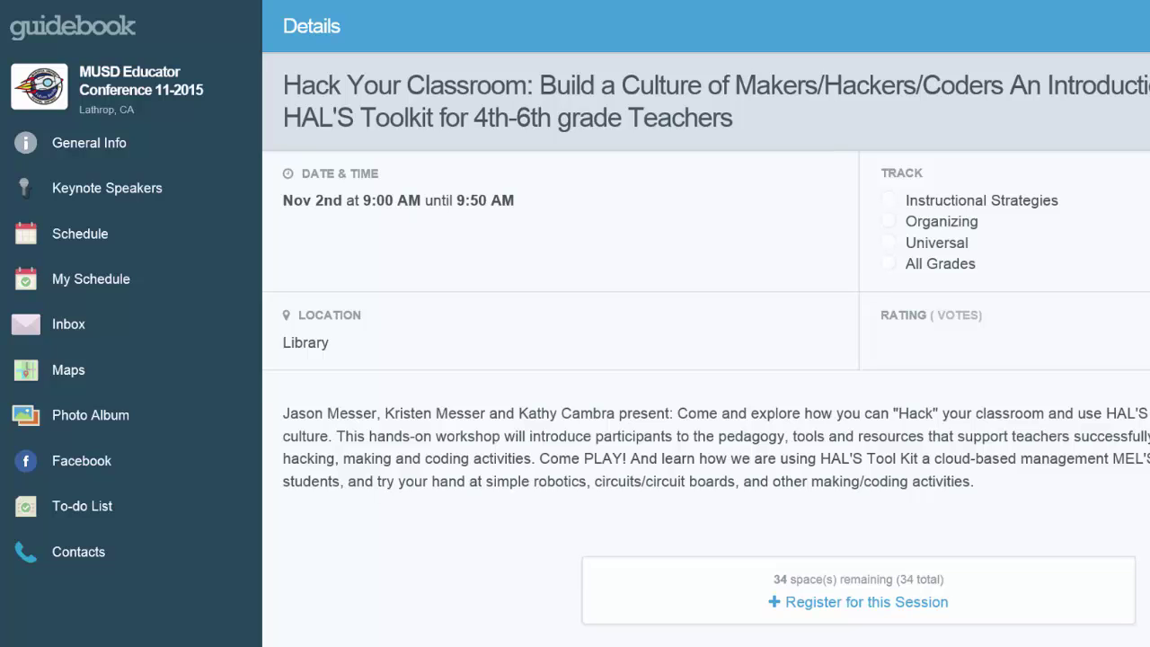
pyautogui.click(81, 370)
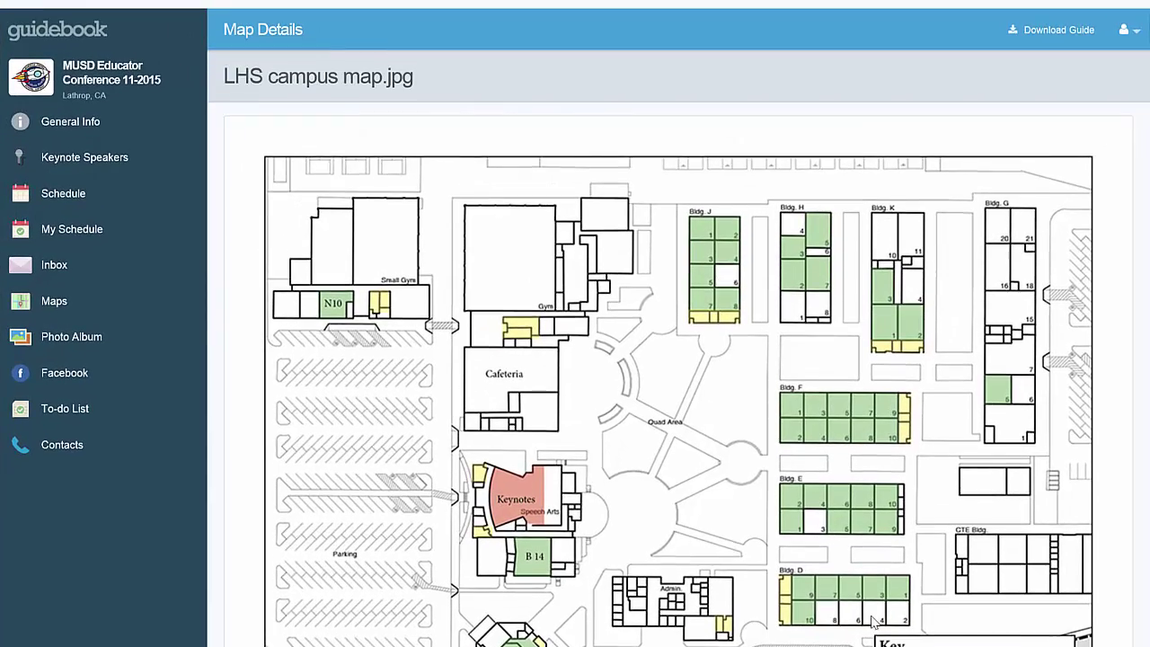
# Step: Leave the campus map for the Maps list and move focus to Parking Plan
pyautogui.click(872, 616)
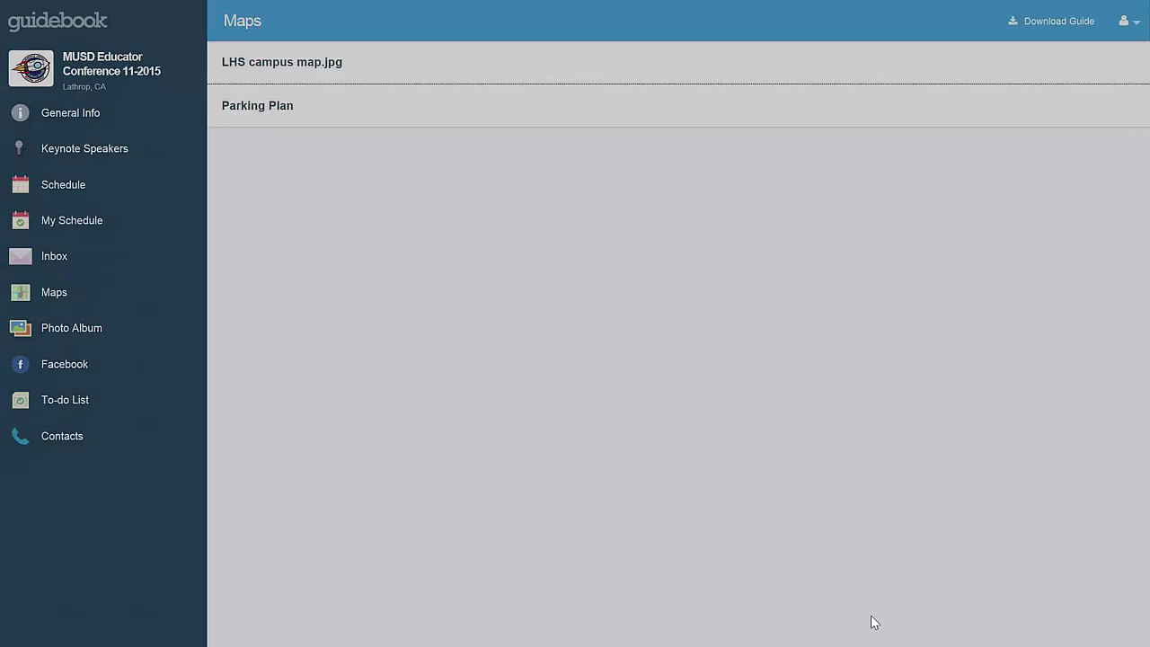
pyautogui.press('Tab')
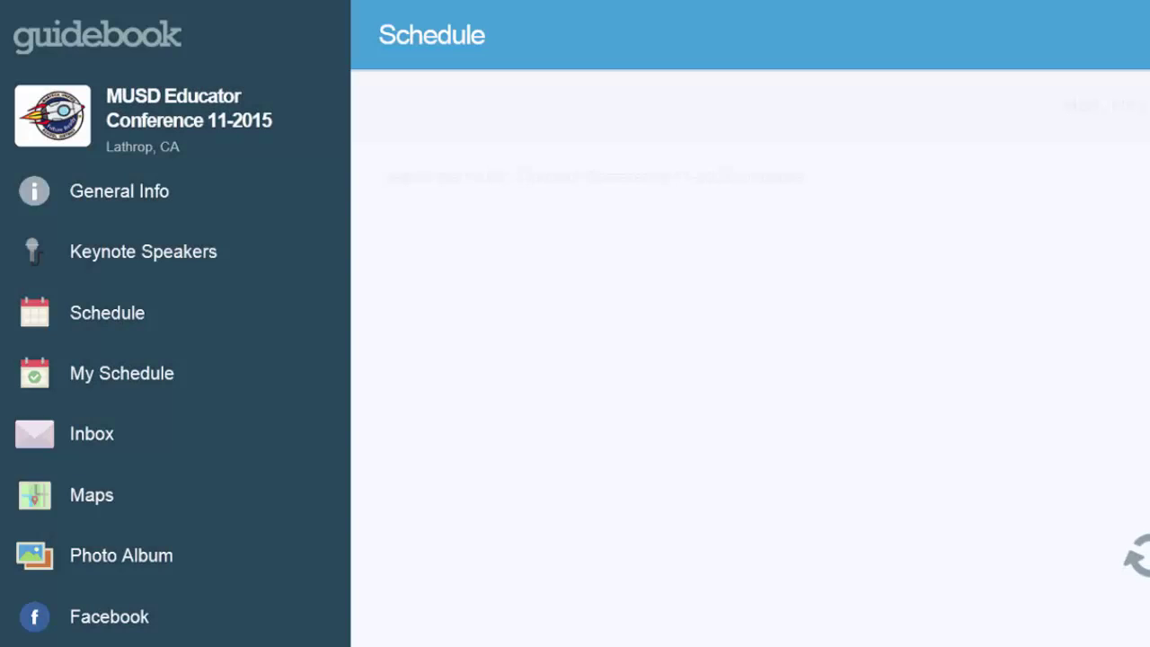
# Step: Filter the schedule by 'math' and scroll through the matching sessions and back up
pyautogui.click(924, 179)
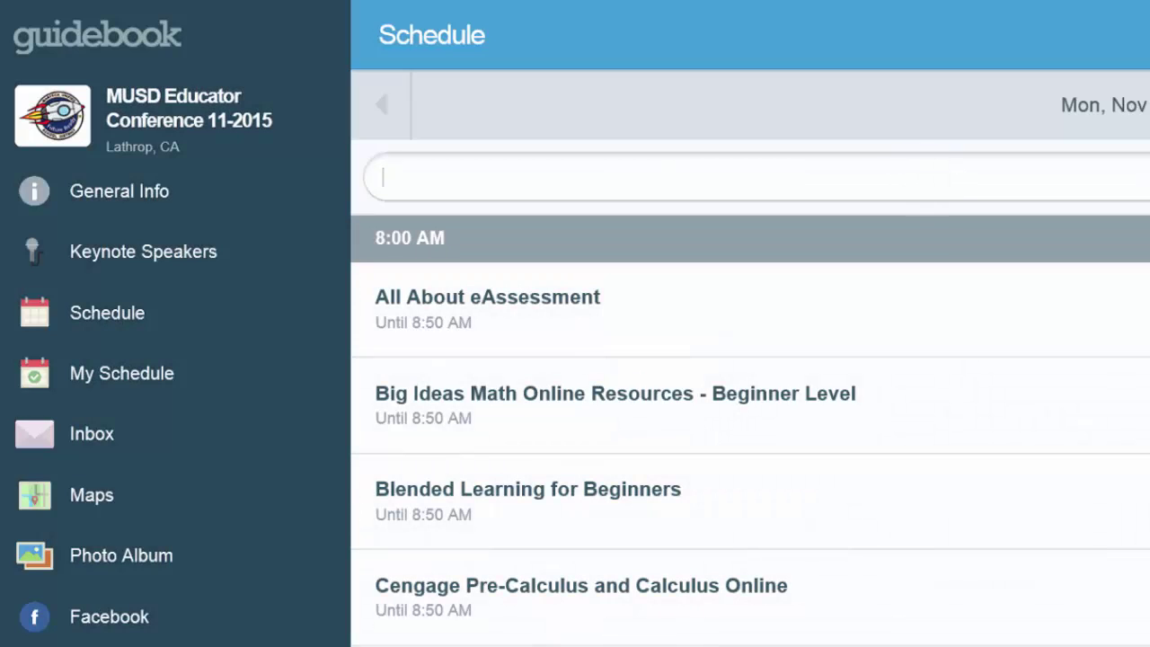
pyautogui.write('math')
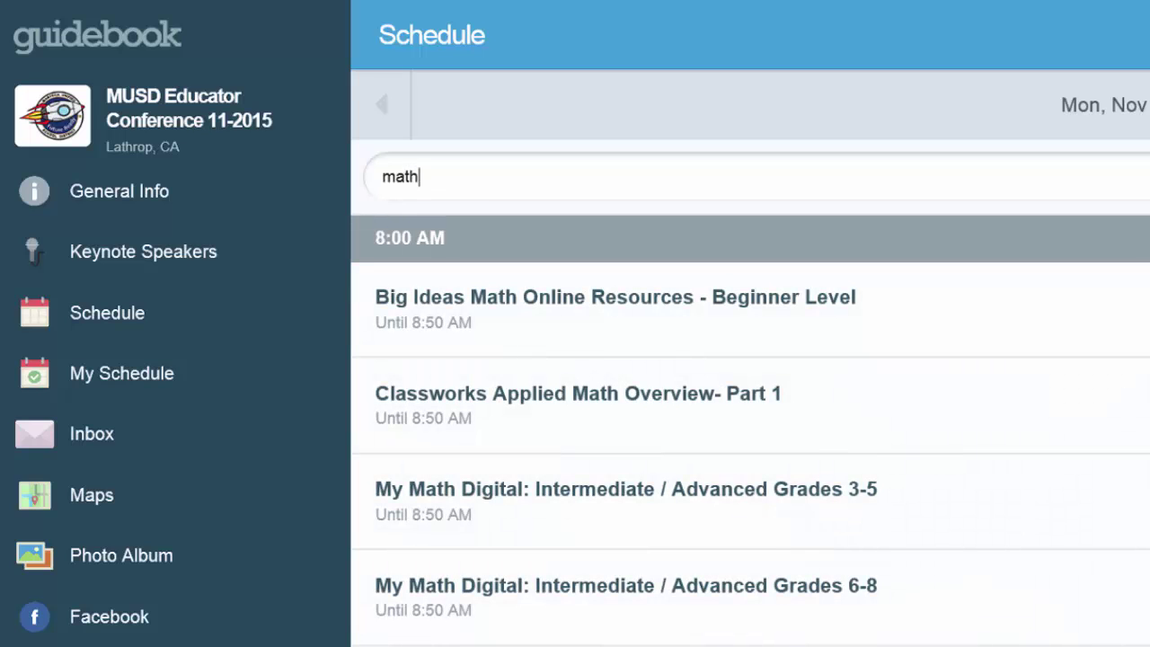
pyautogui.scroll(-10, 751, 359)
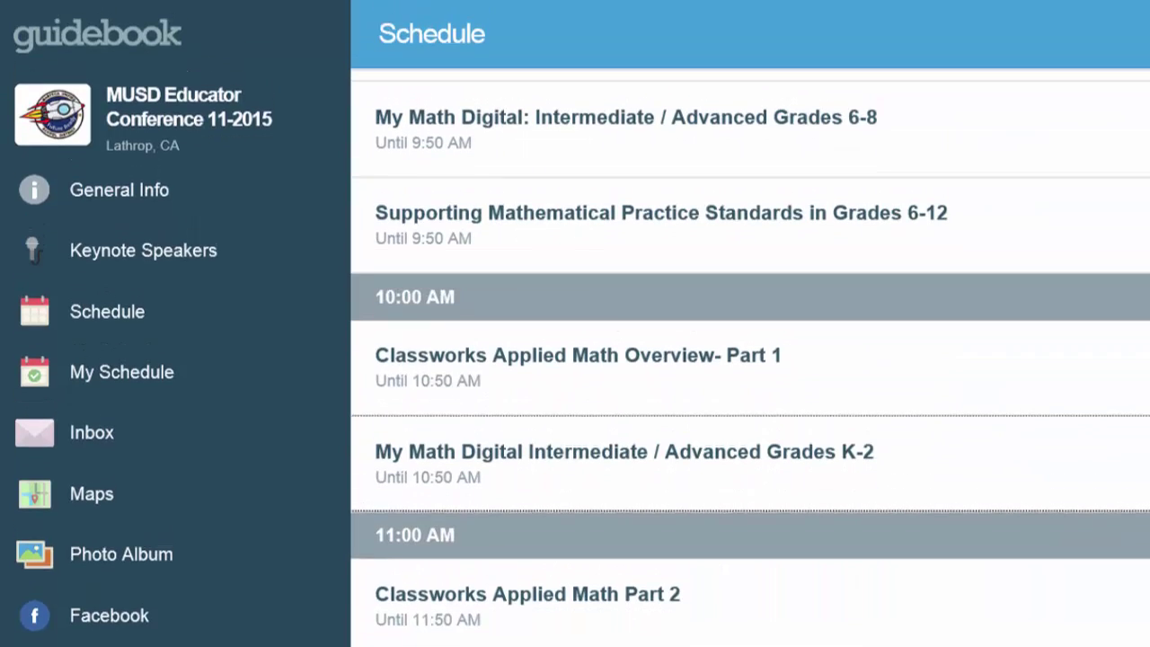
pyautogui.scroll(5, 750, 360)
pyautogui.scroll(5, 750, 359)
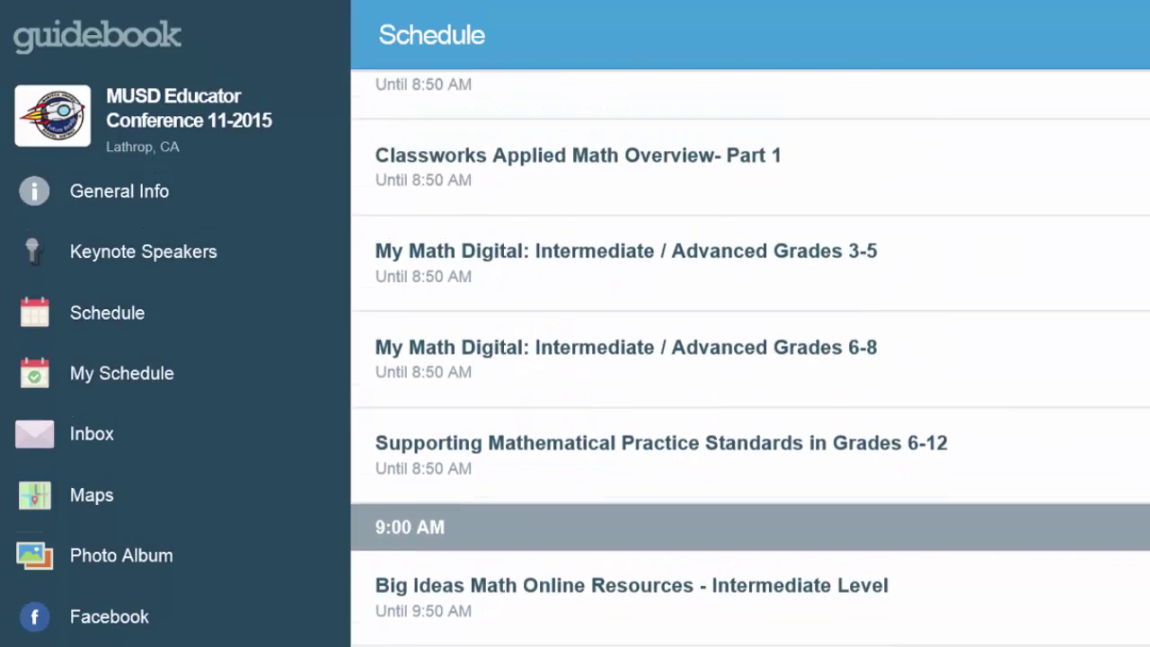